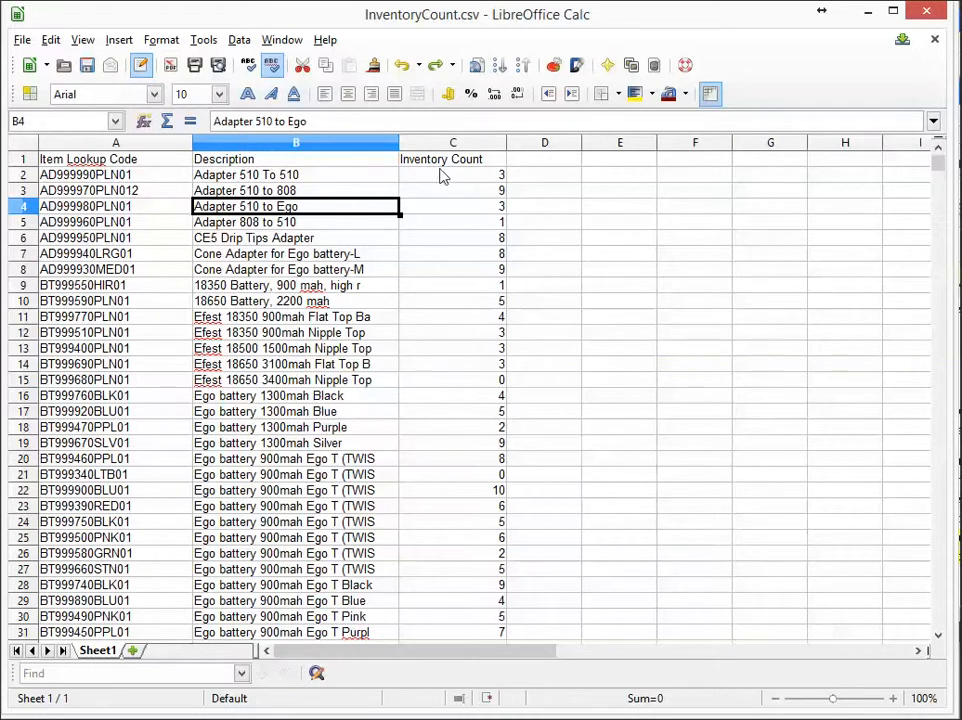
click(447, 163)
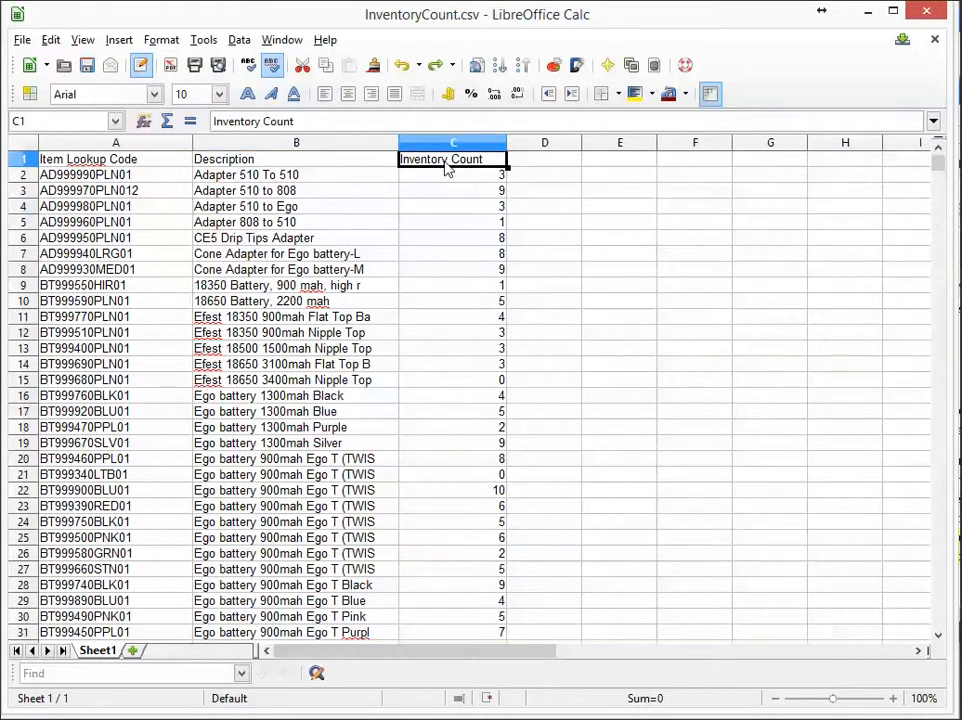
click(124, 195)
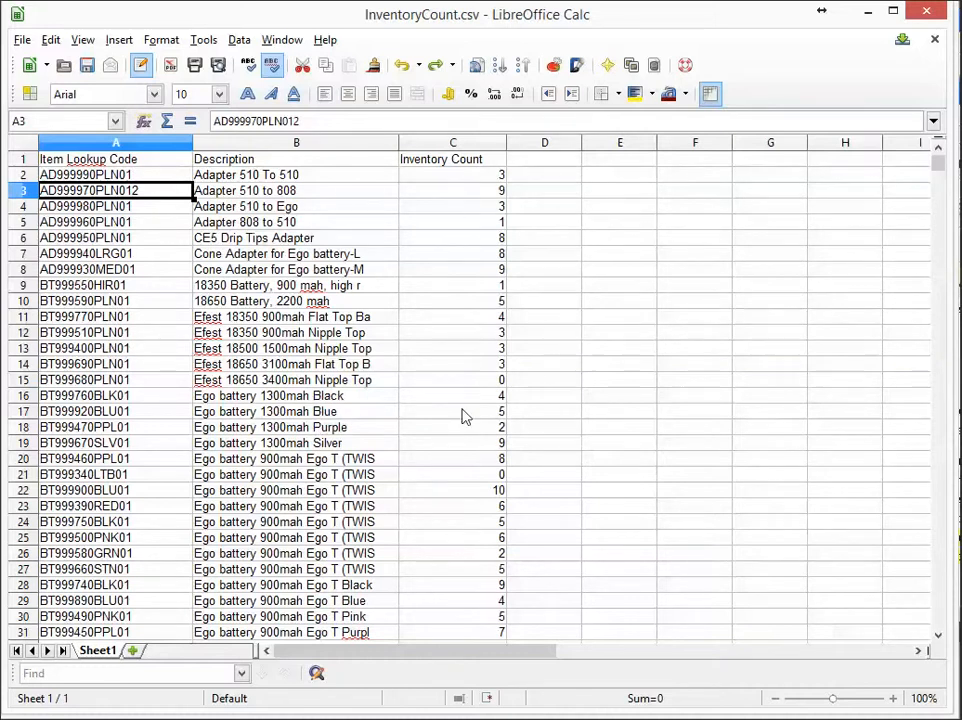
Save the spreadsheet to the Desktop as InventoryCount.csv in Text CSV format, replacing the existing file.
click(22, 40)
click(67, 205)
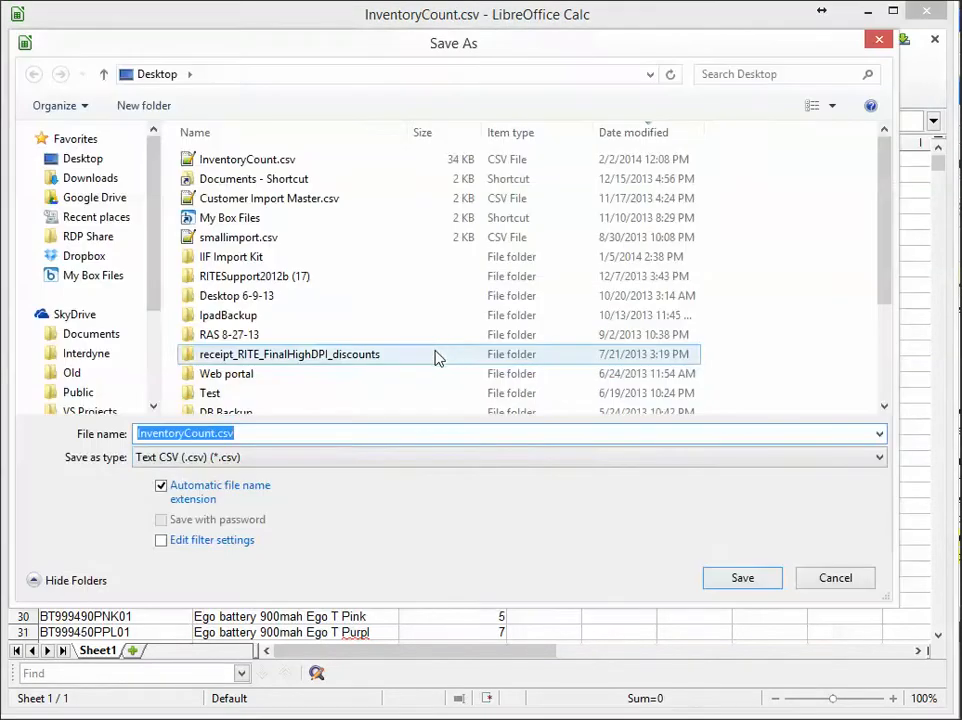
click(325, 460)
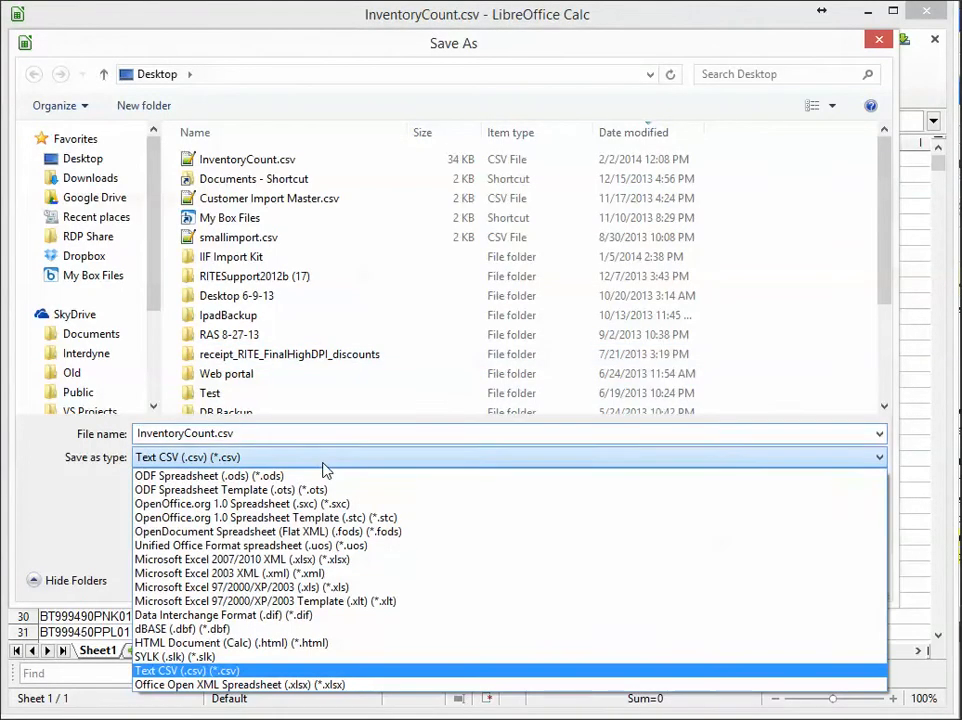
click(263, 672)
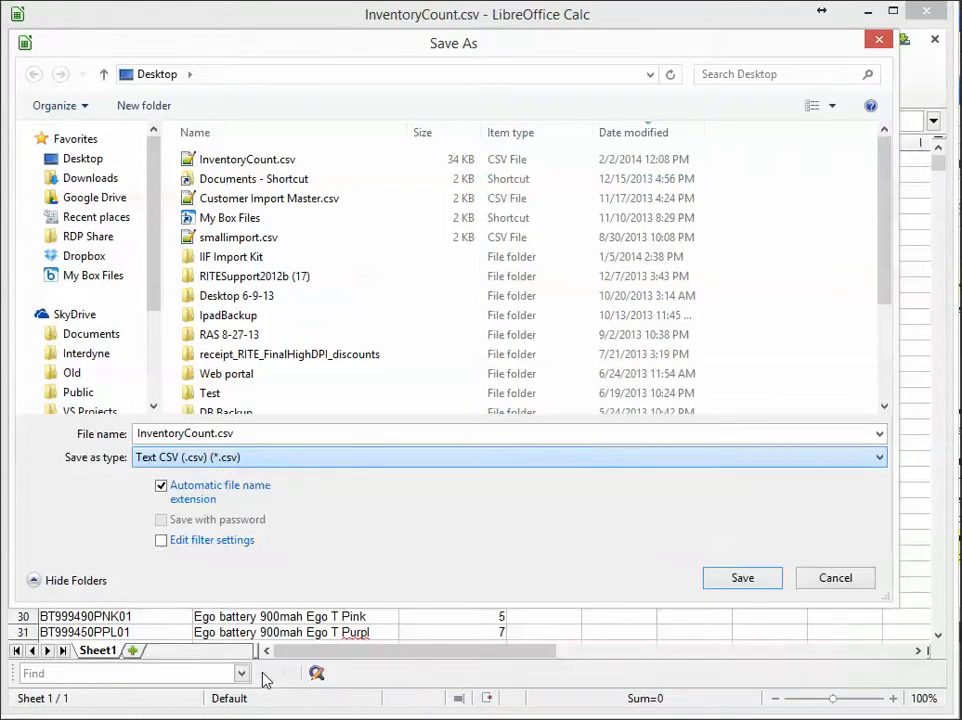
click(750, 582)
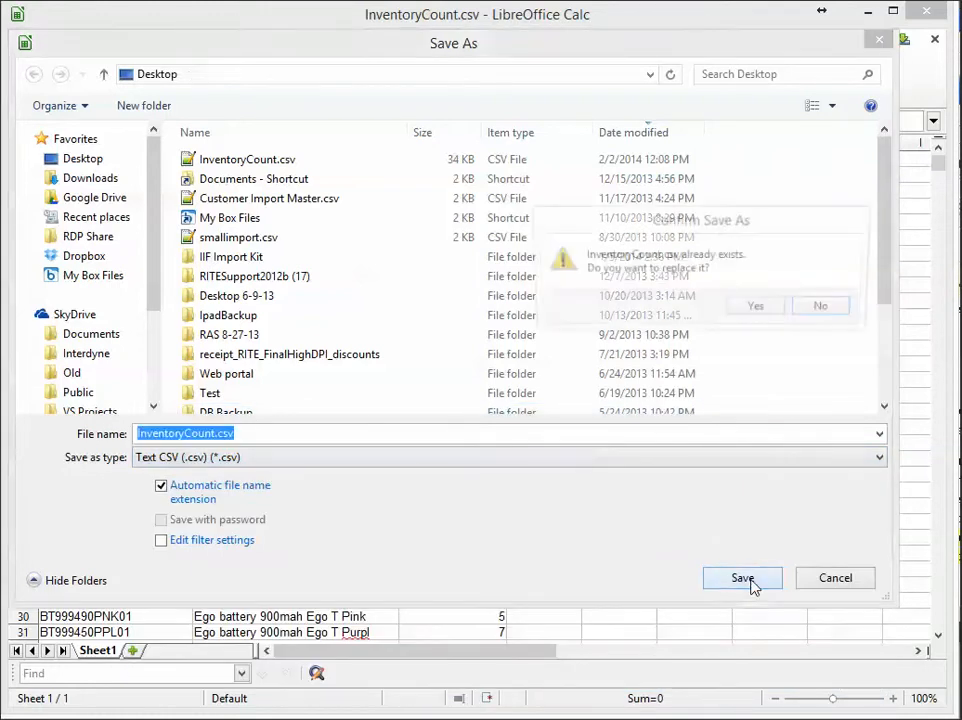
click(759, 310)
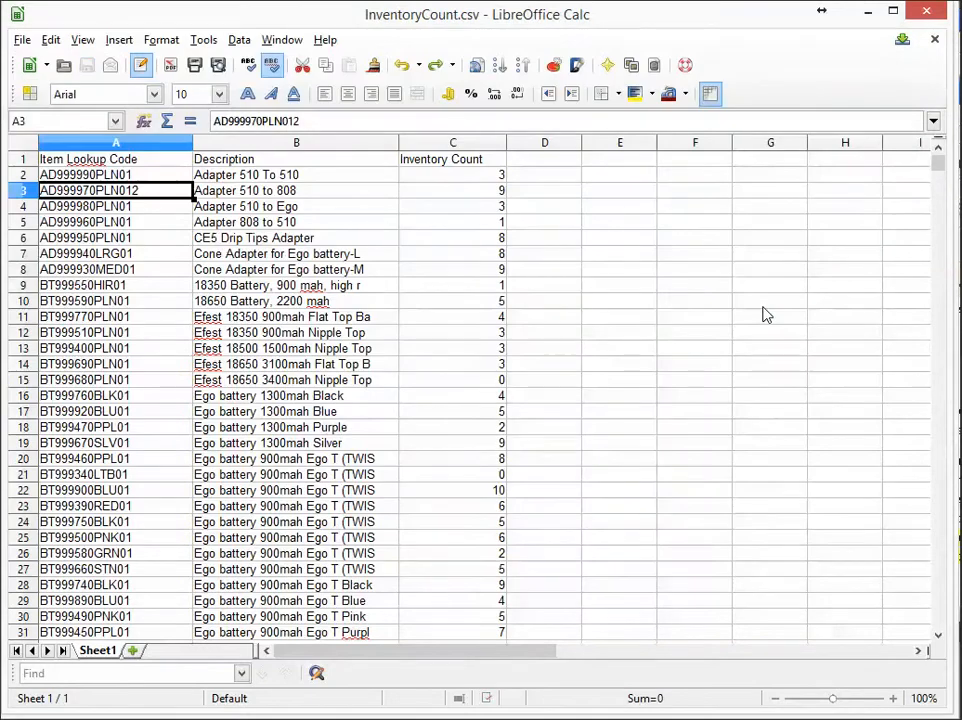
Open InventoryCount.csv from the desktop as plain text to examine its comma-separated layout, and close it.
click(870, 13)
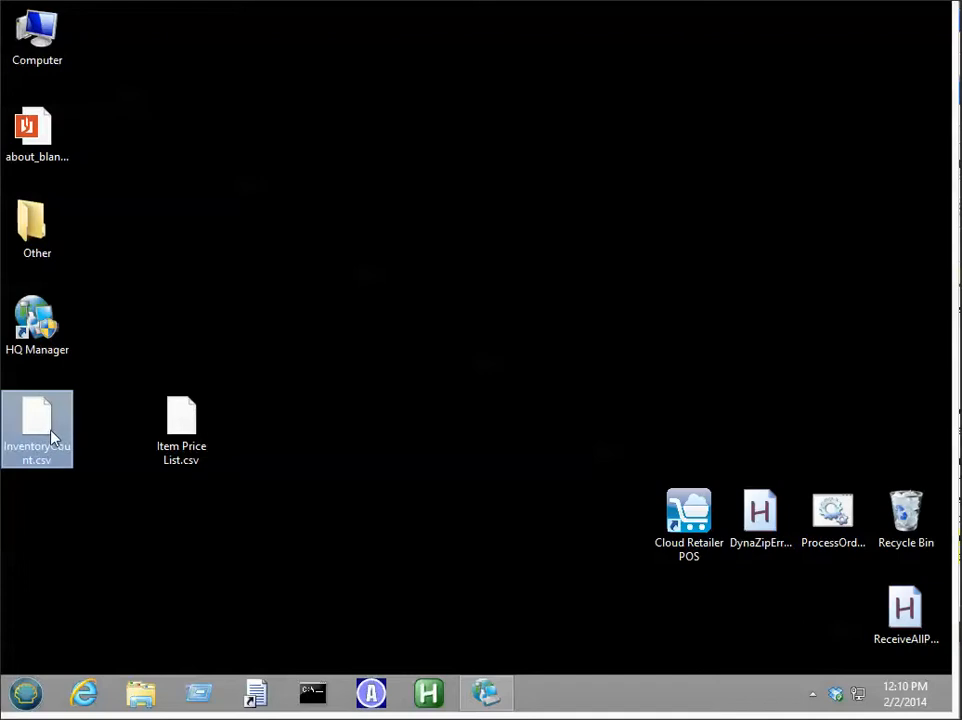
right_click(52, 434)
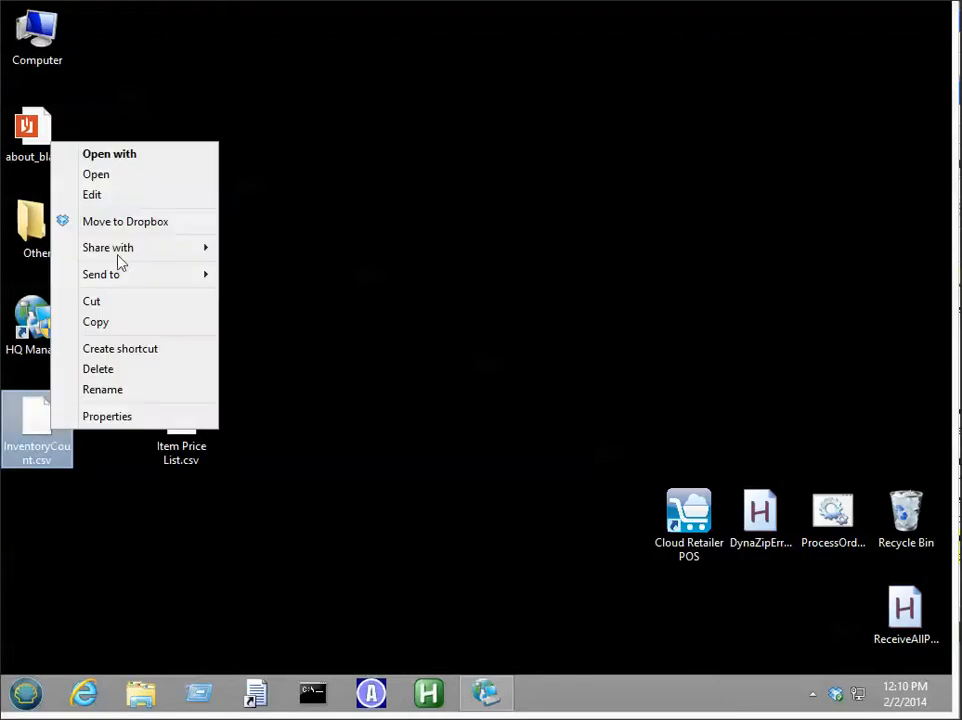
click(137, 197)
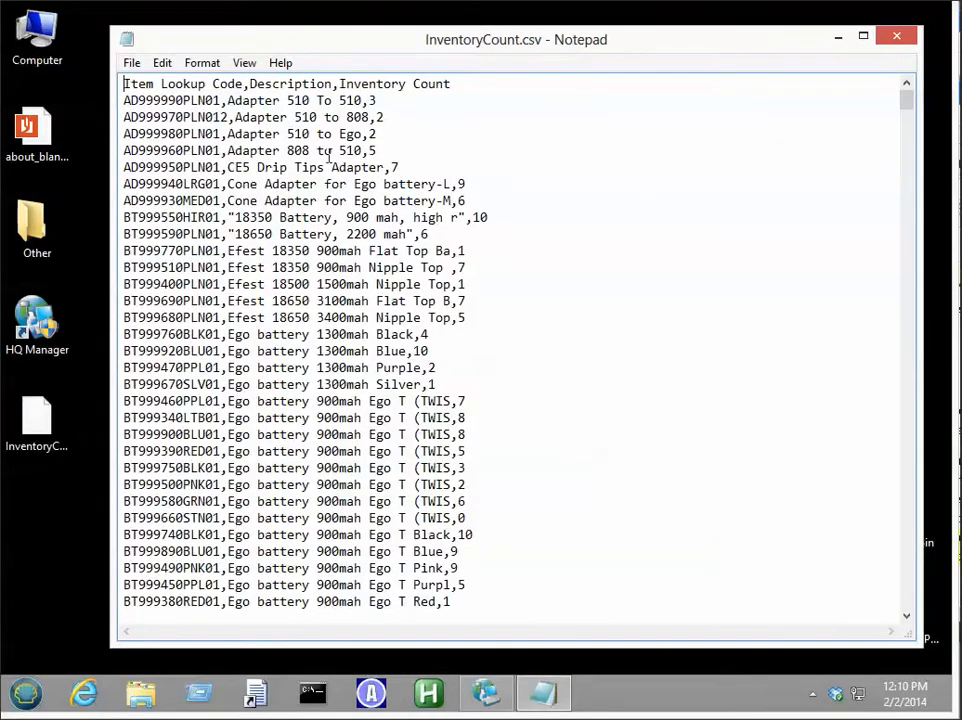
drag(257, 117, 488, 265)
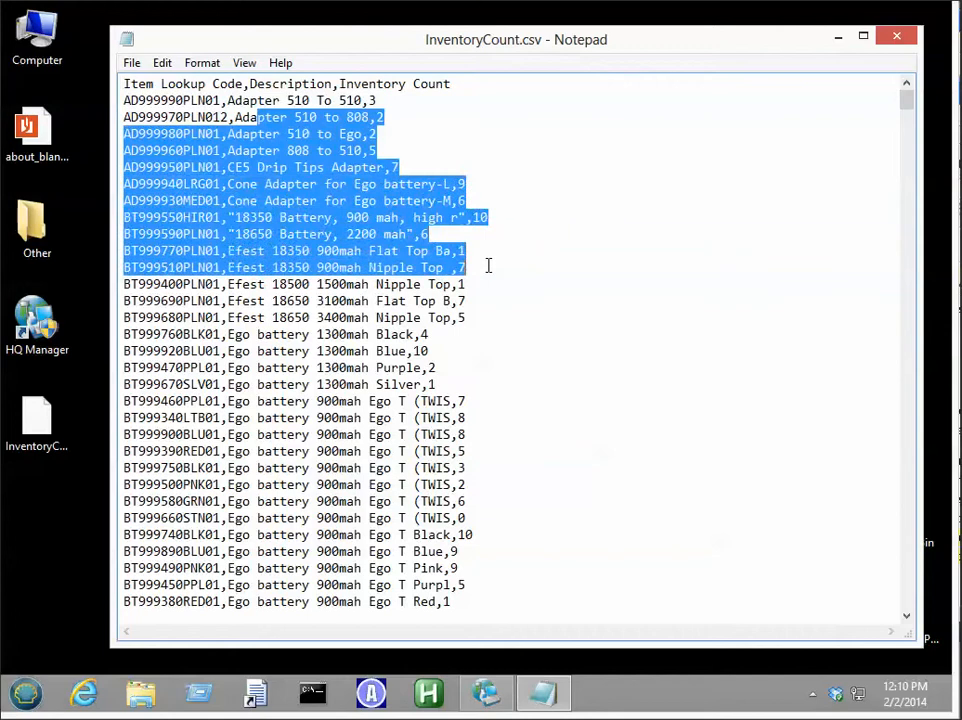
click(488, 265)
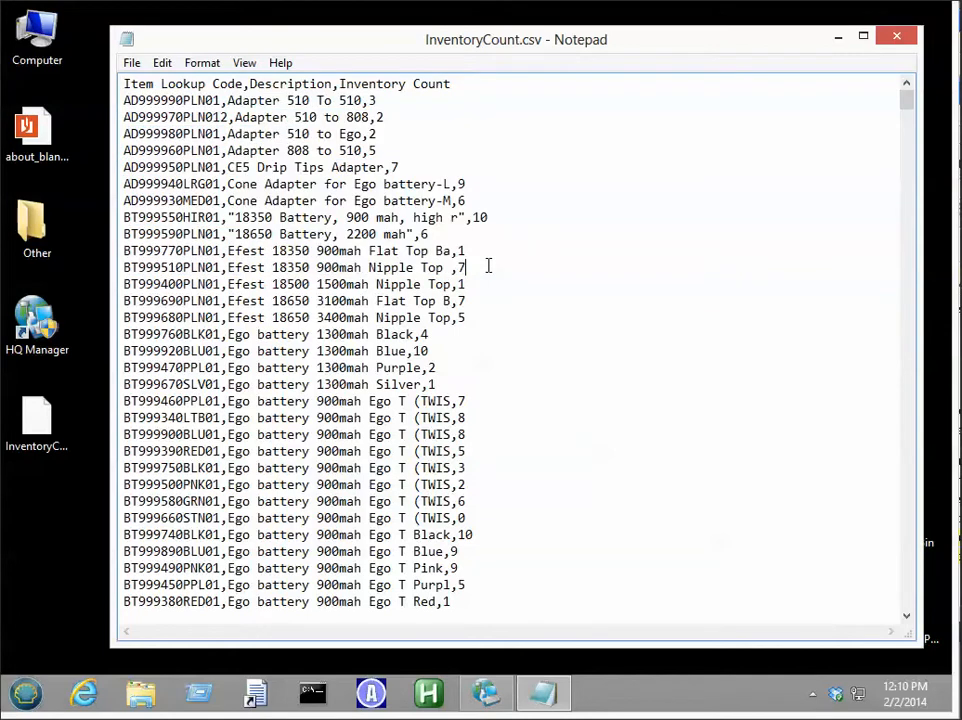
click(898, 40)
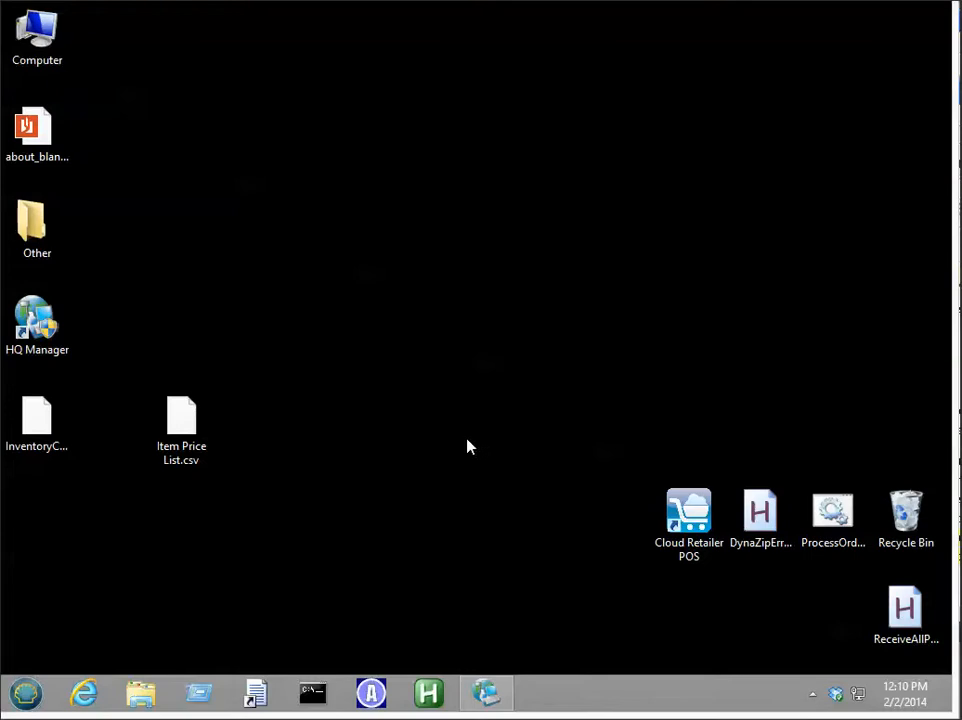
Start Store Operations Manager, continuing past the printer driver warning, and log in with the user ID and password.
click(26, 693)
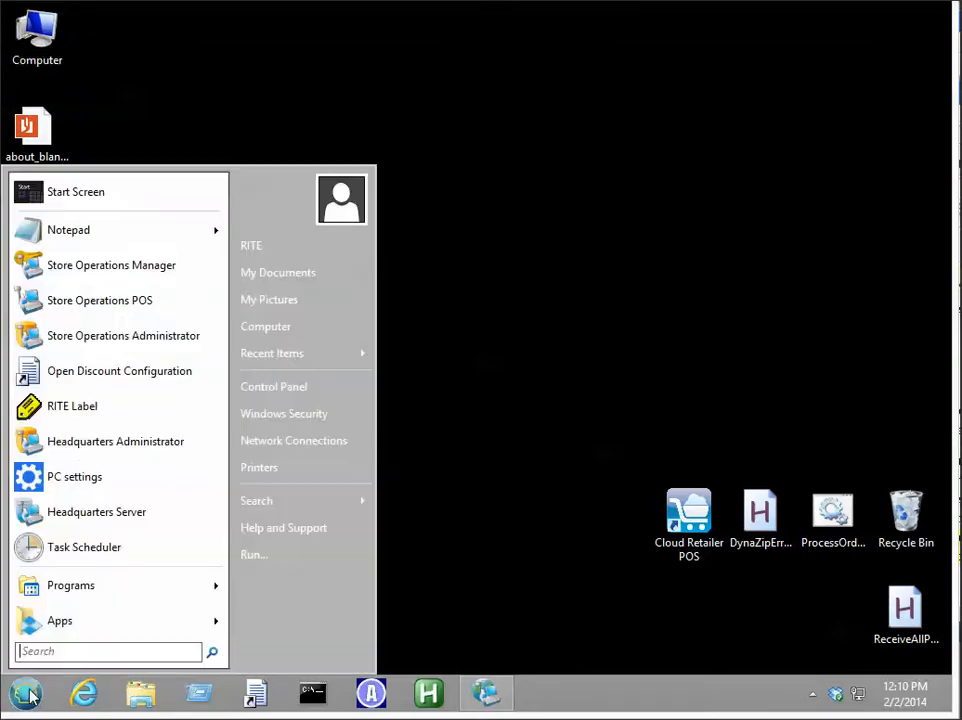
click(115, 270)
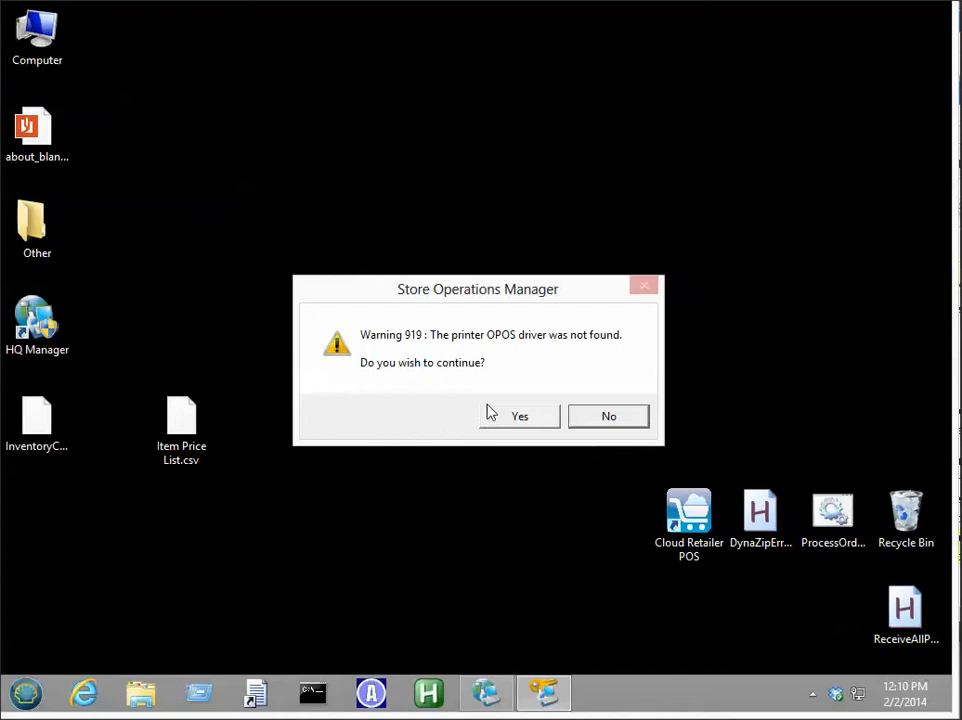
click(524, 419)
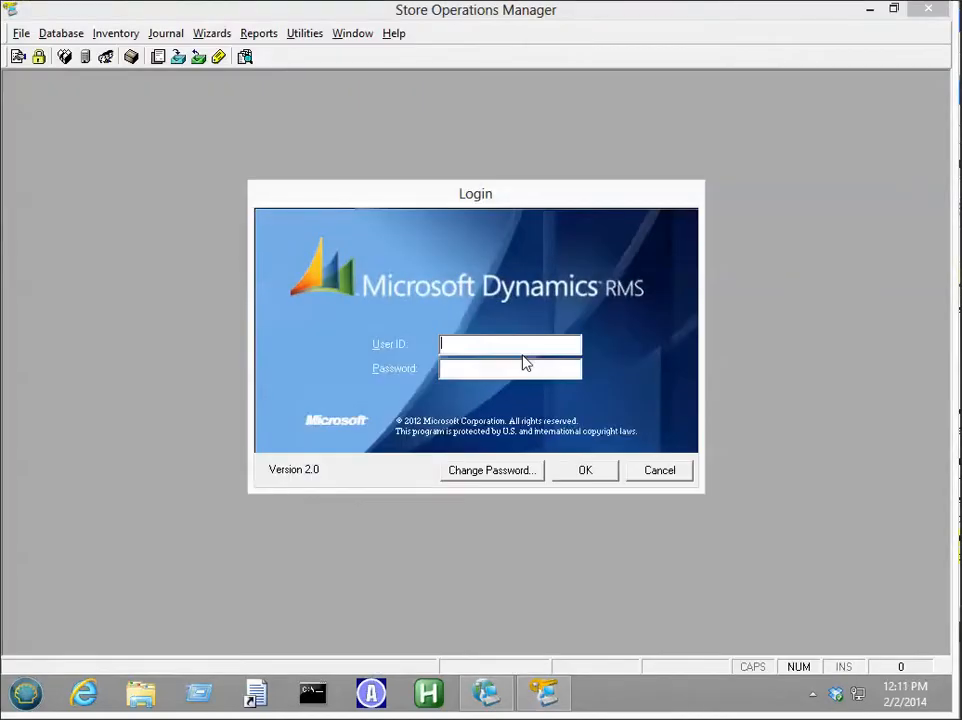
text(rite)
key(Tab)
text(********)
key(Return)
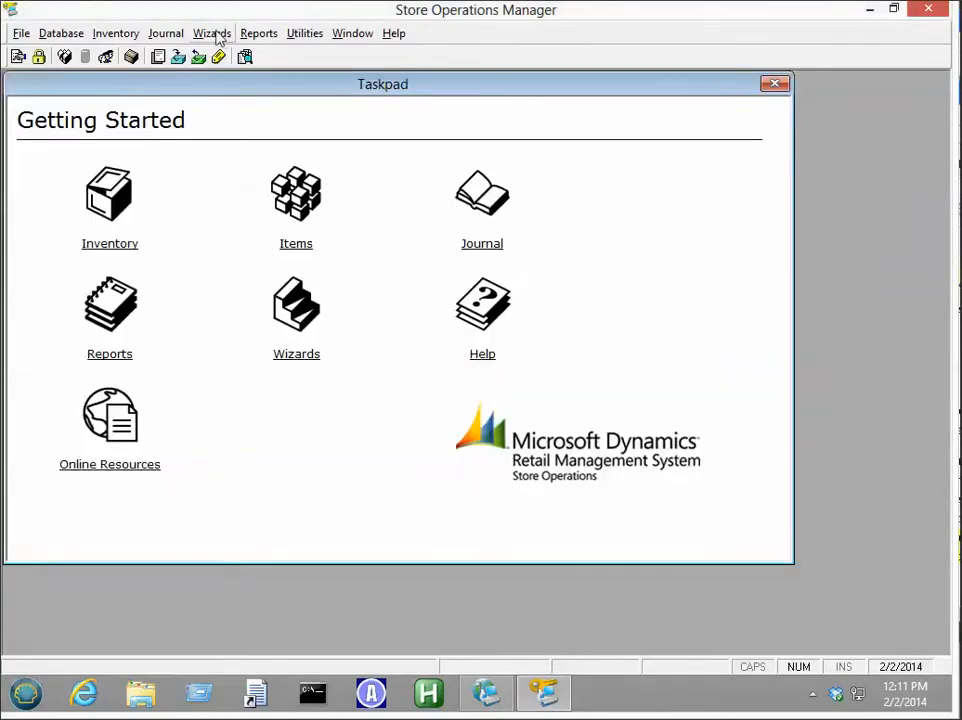
Create a new physical inventory count for all items with an automatically generated reference number.
click(117, 33)
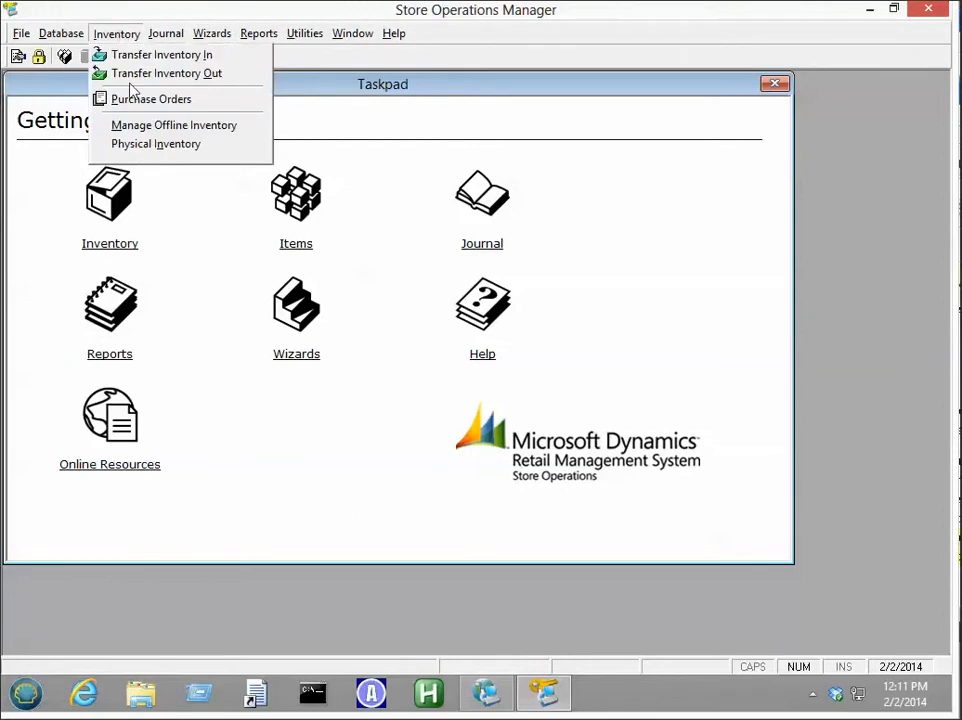
click(150, 143)
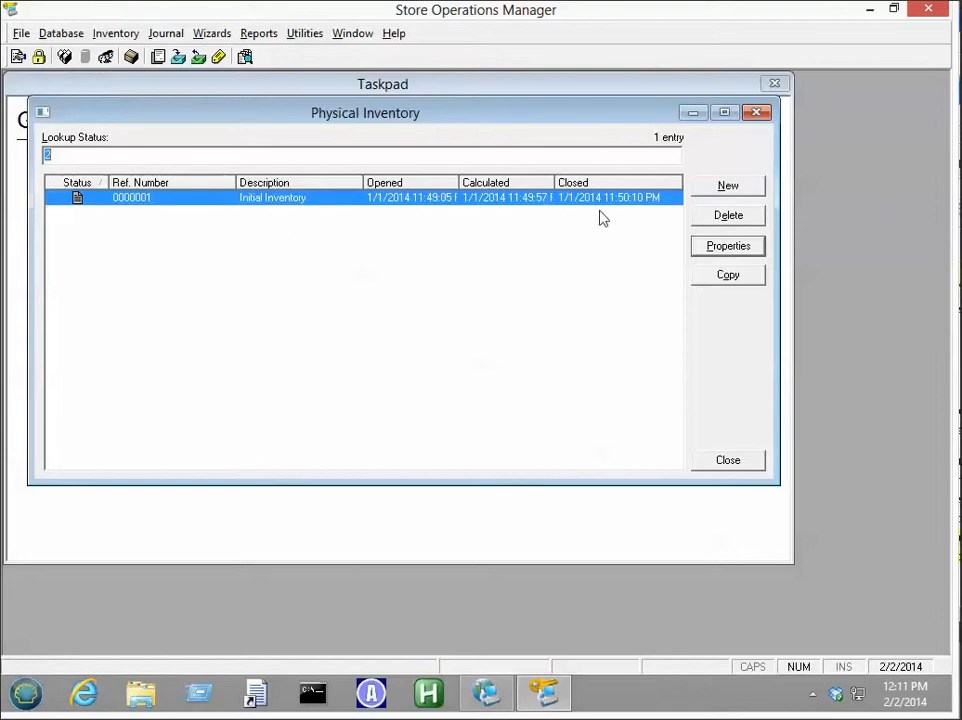
click(728, 186)
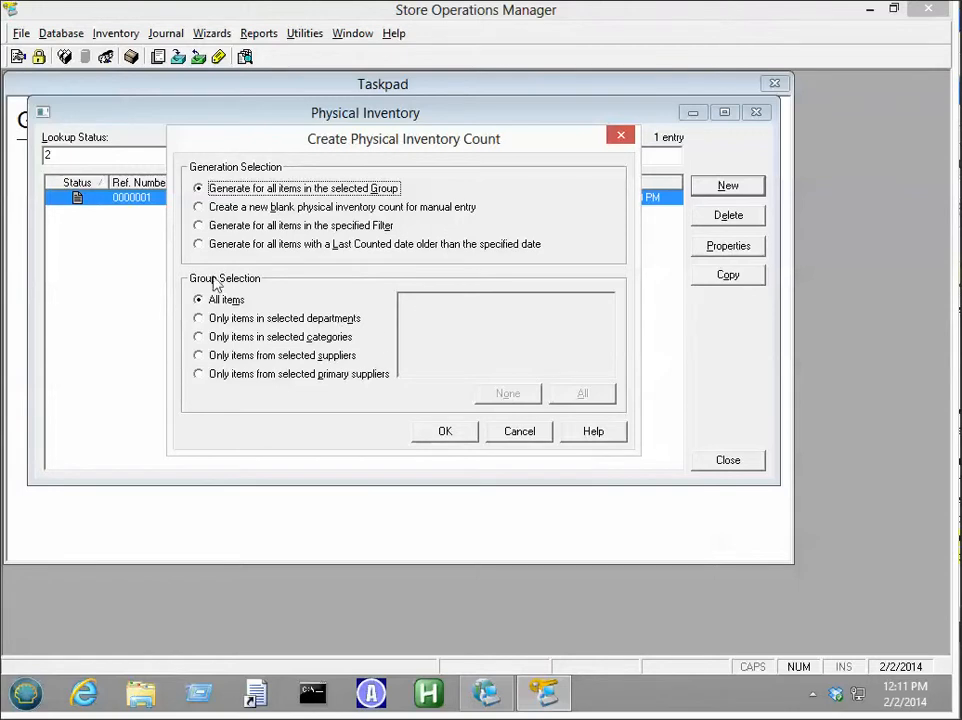
click(455, 429)
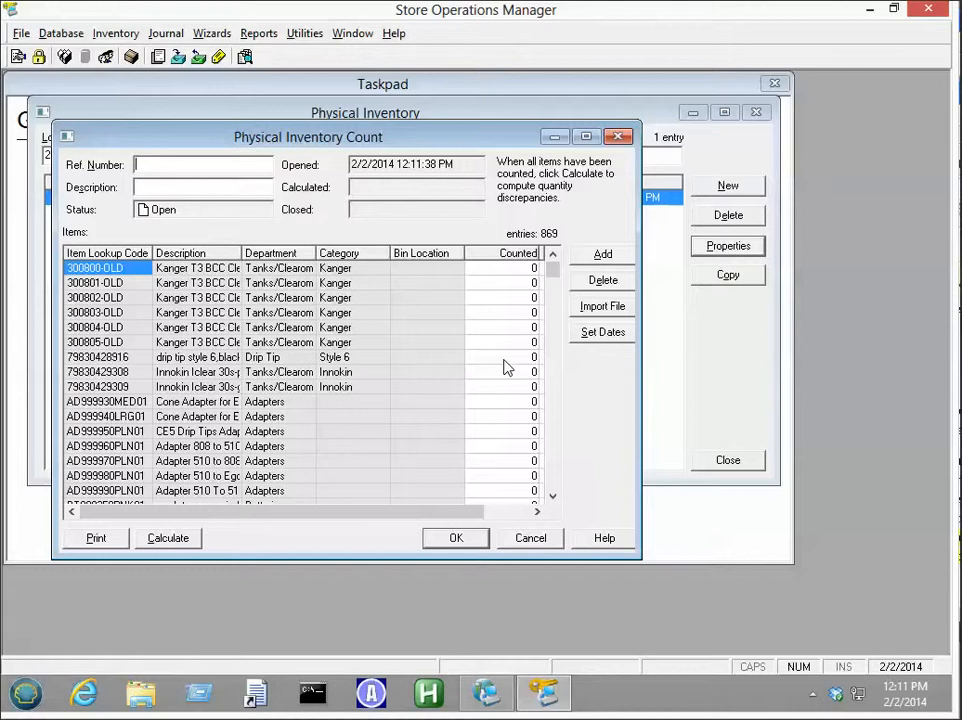
click(196, 186)
click(449, 537)
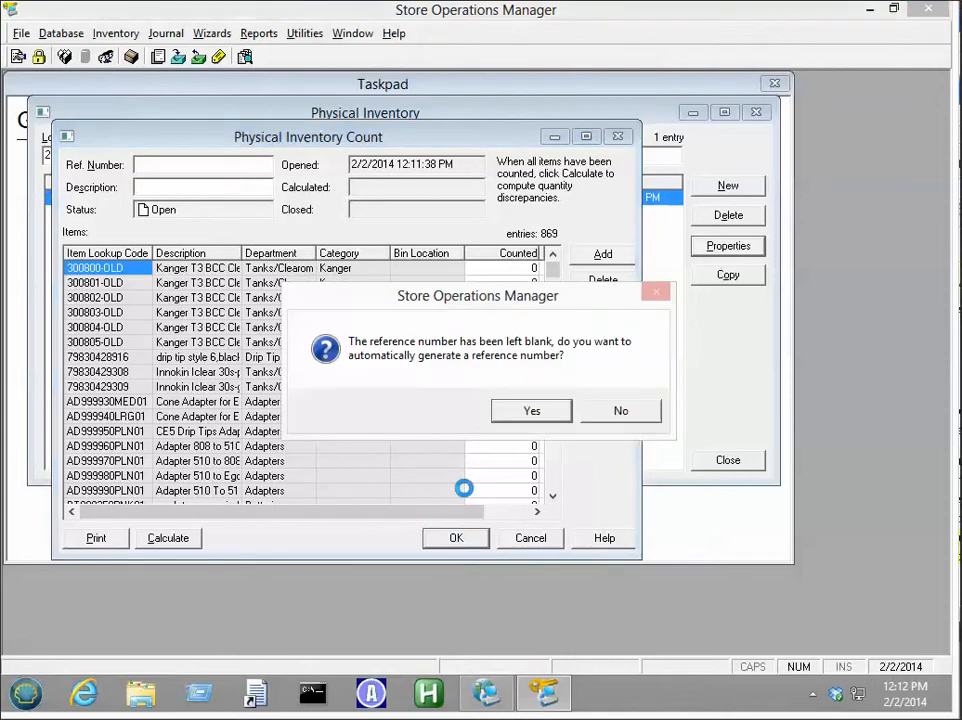
click(509, 411)
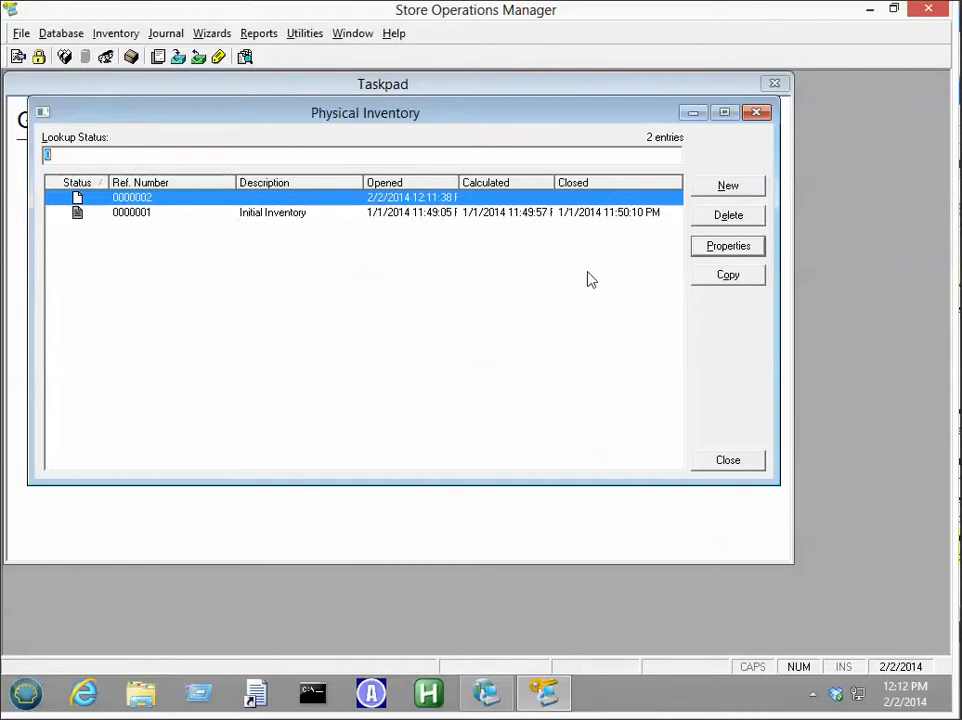
Reopen the new physical inventory count and choose InventoryCount.csv from the Desktop as the character-delimited file to import.
click(730, 248)
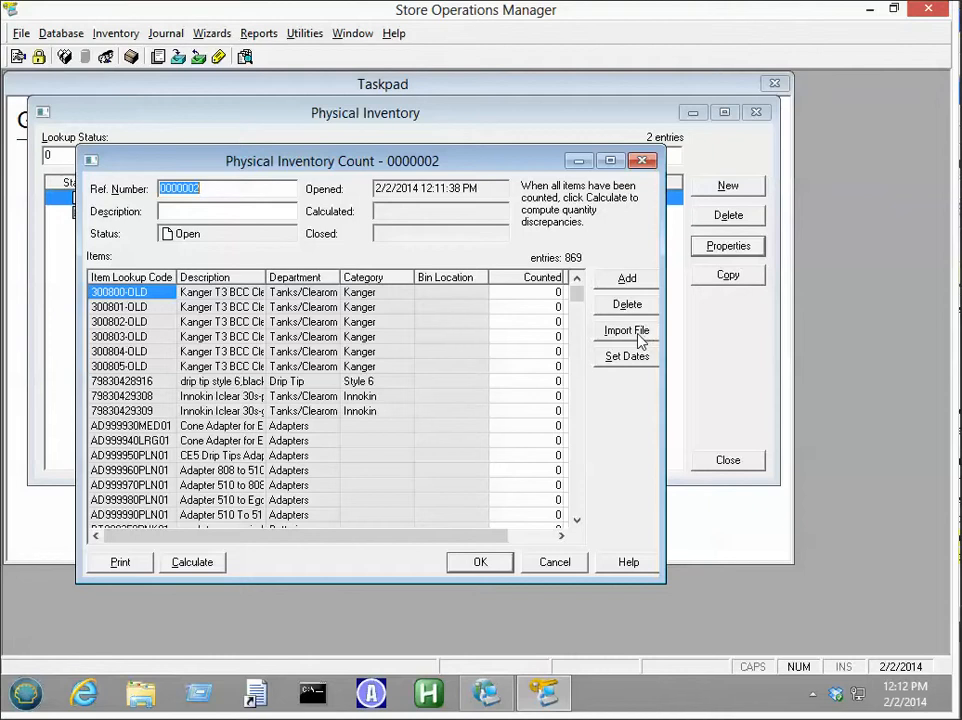
click(625, 333)
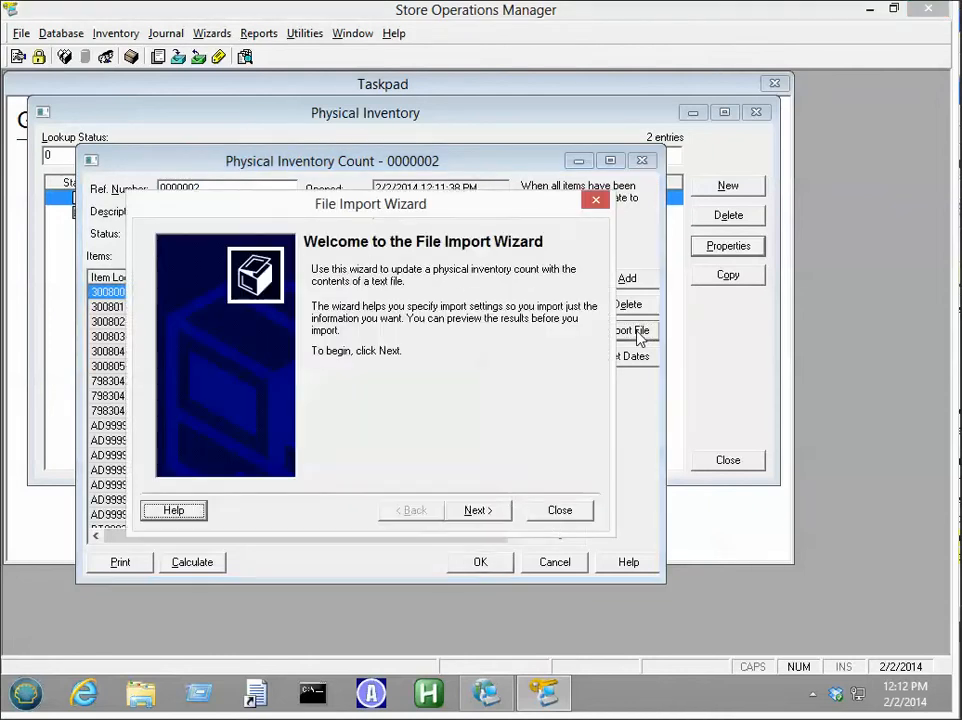
click(476, 511)
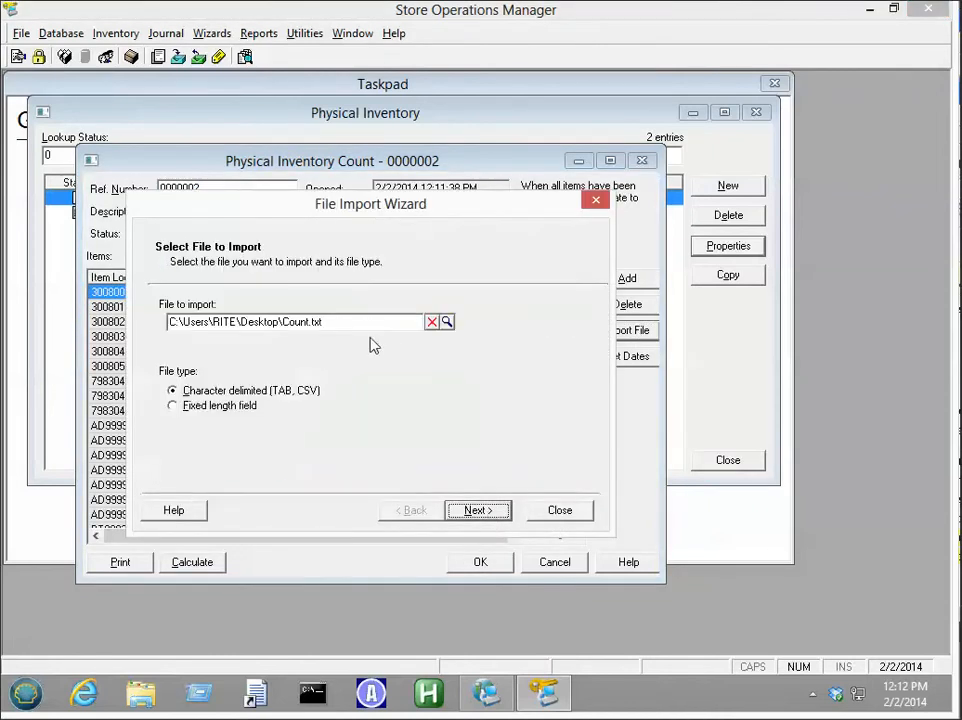
click(446, 321)
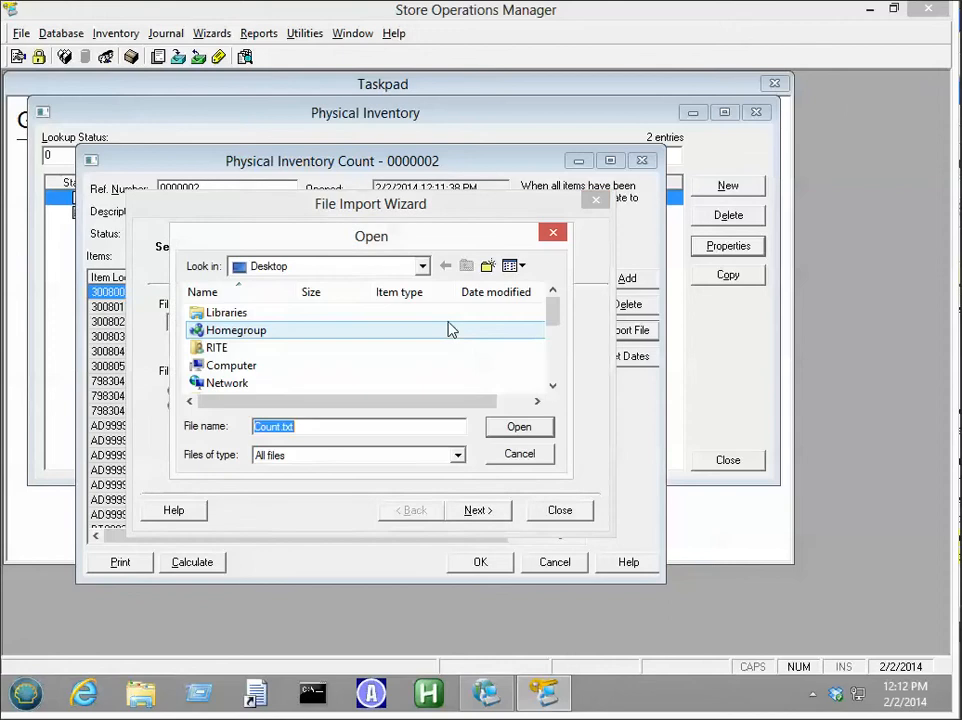
click(555, 362)
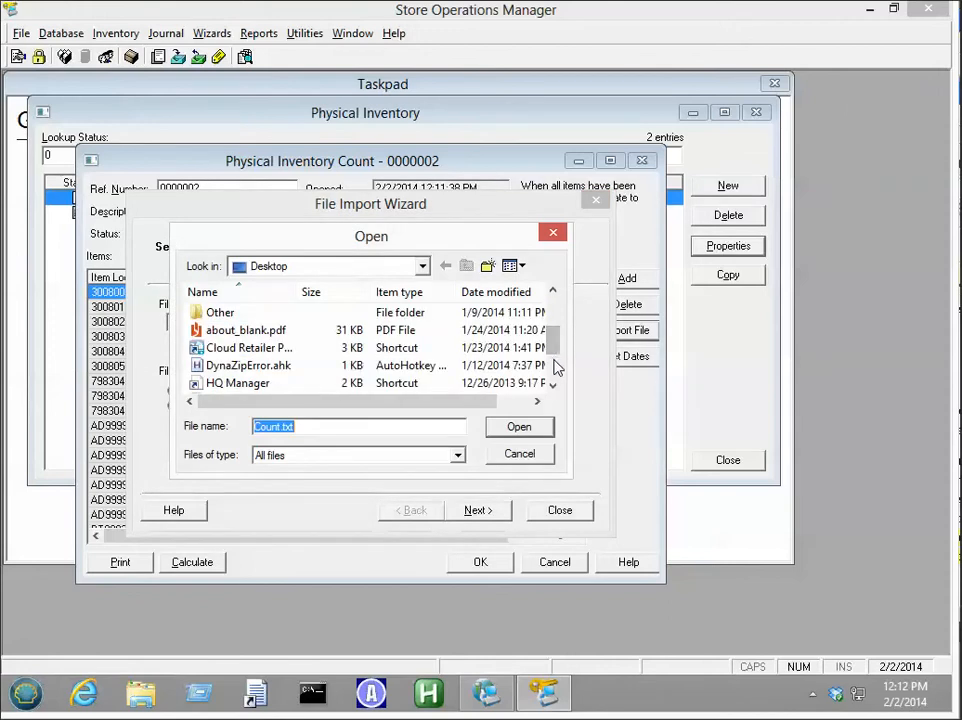
click(555, 362)
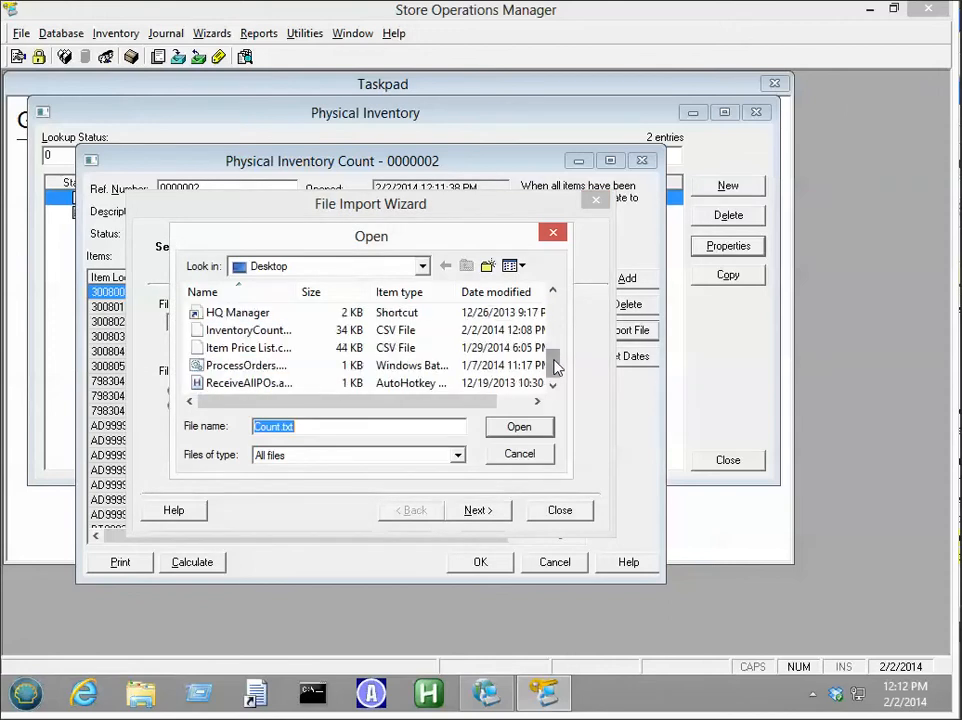
double_click(282, 330)
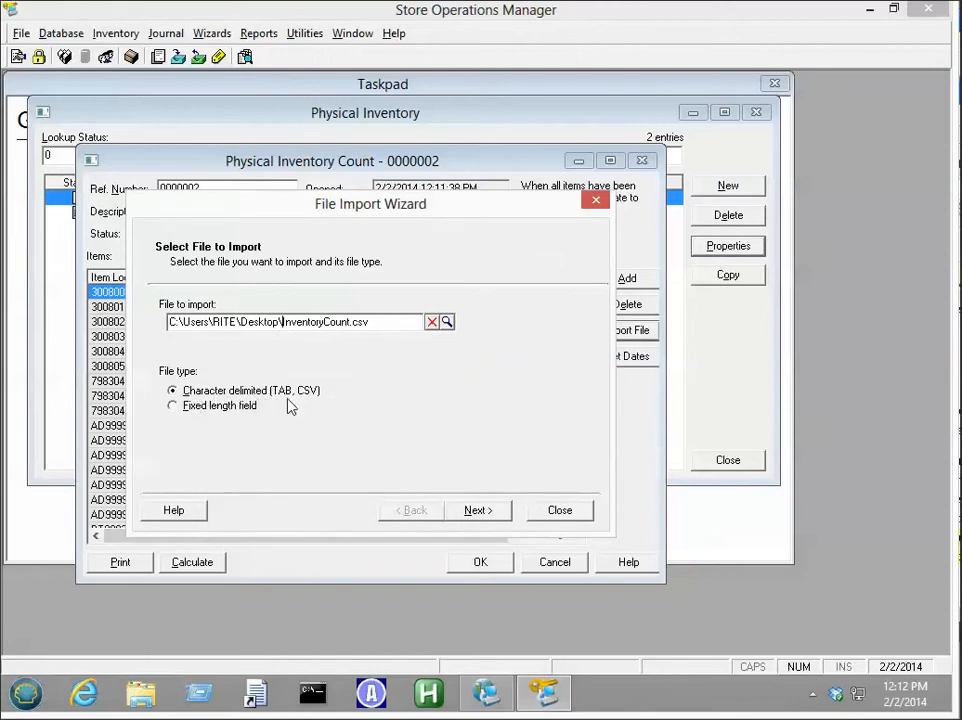
click(485, 511)
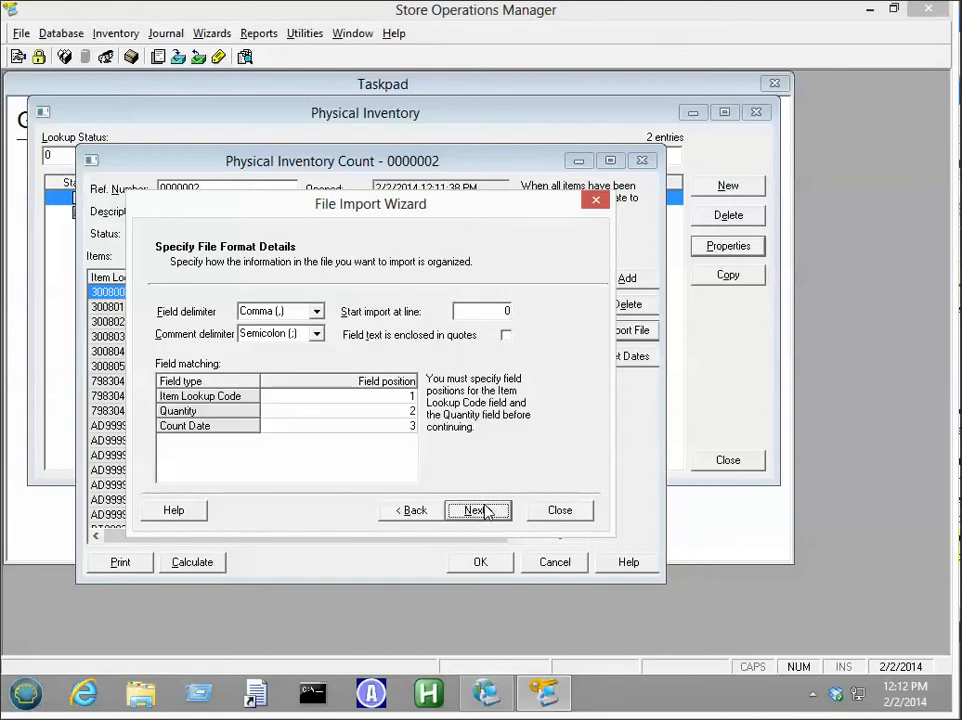
Match the Quantity field to position 3 and Count Date to position 6, keeping the comma delimiter and start line 0.
click(392, 398)
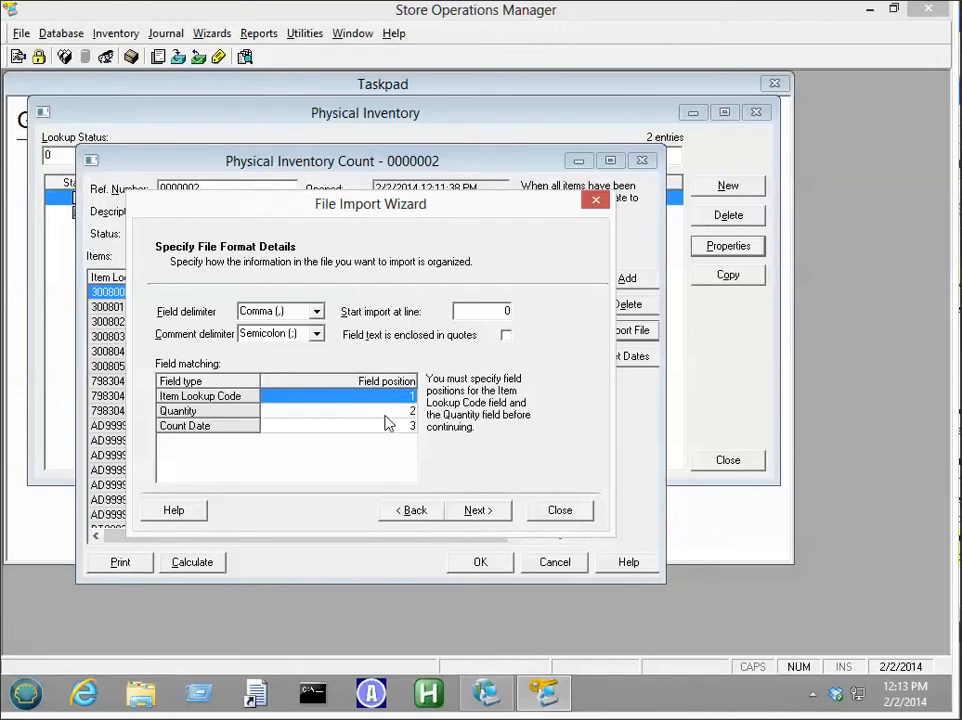
click(390, 412)
text(3)
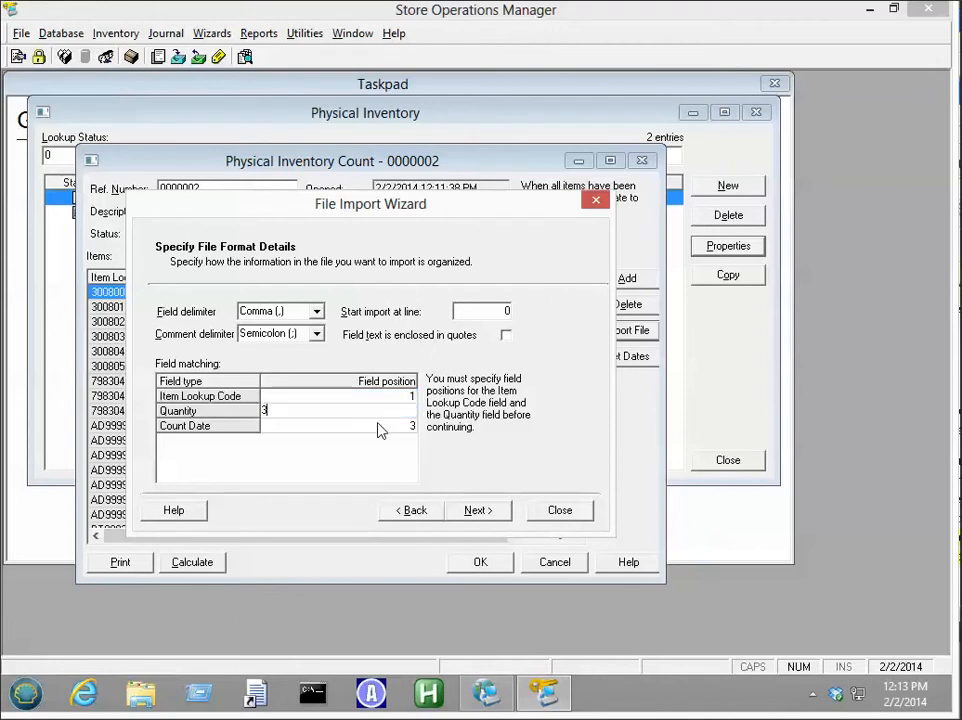
click(380, 430)
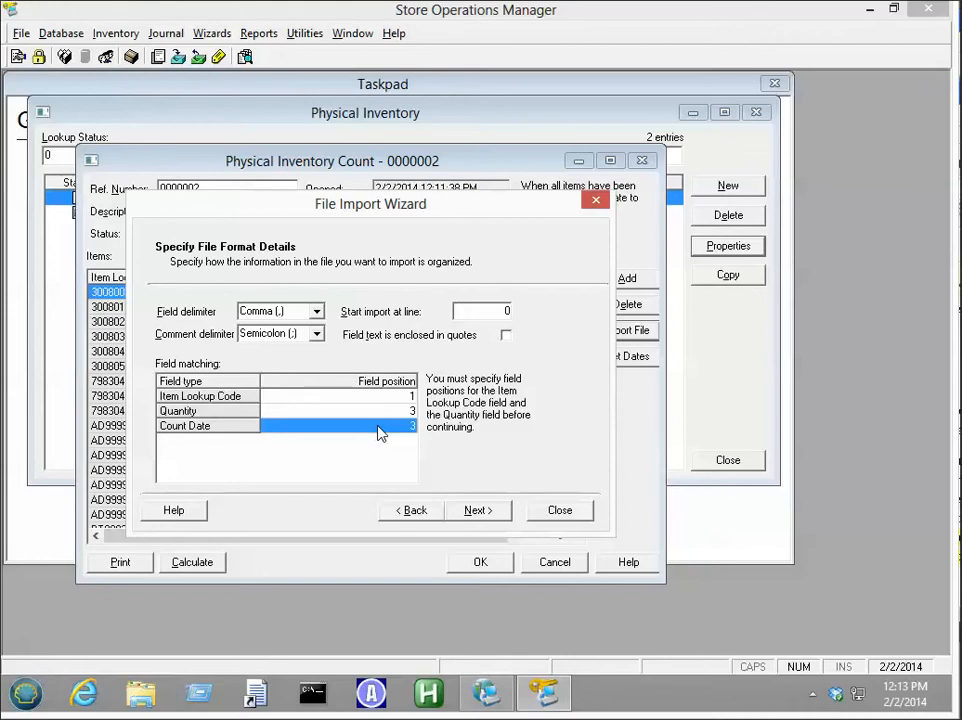
text(6)
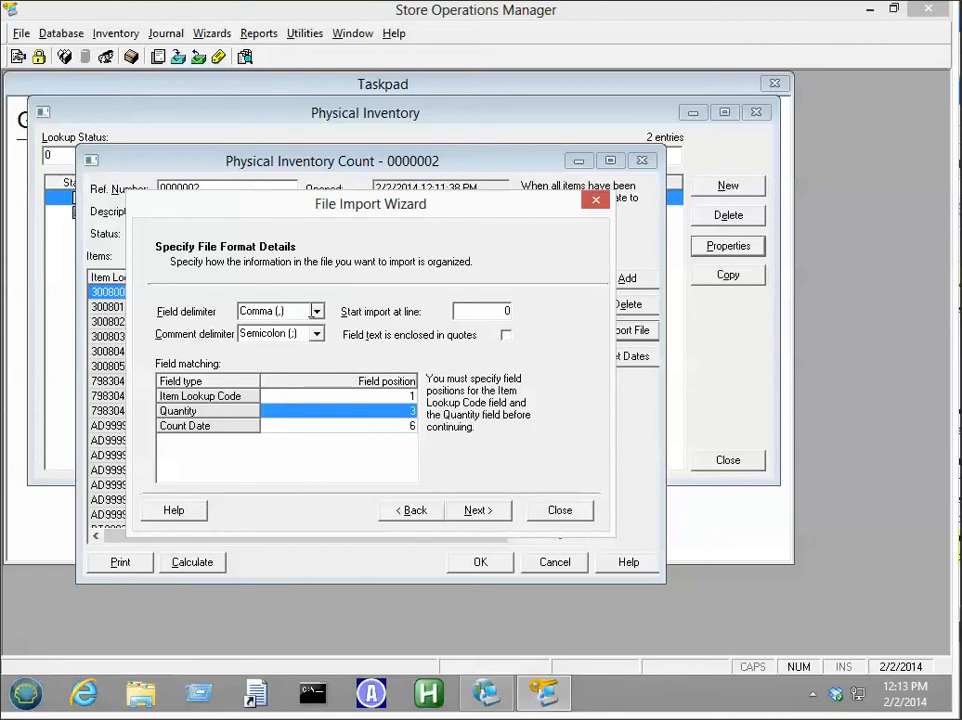
click(316, 314)
click(316, 314)
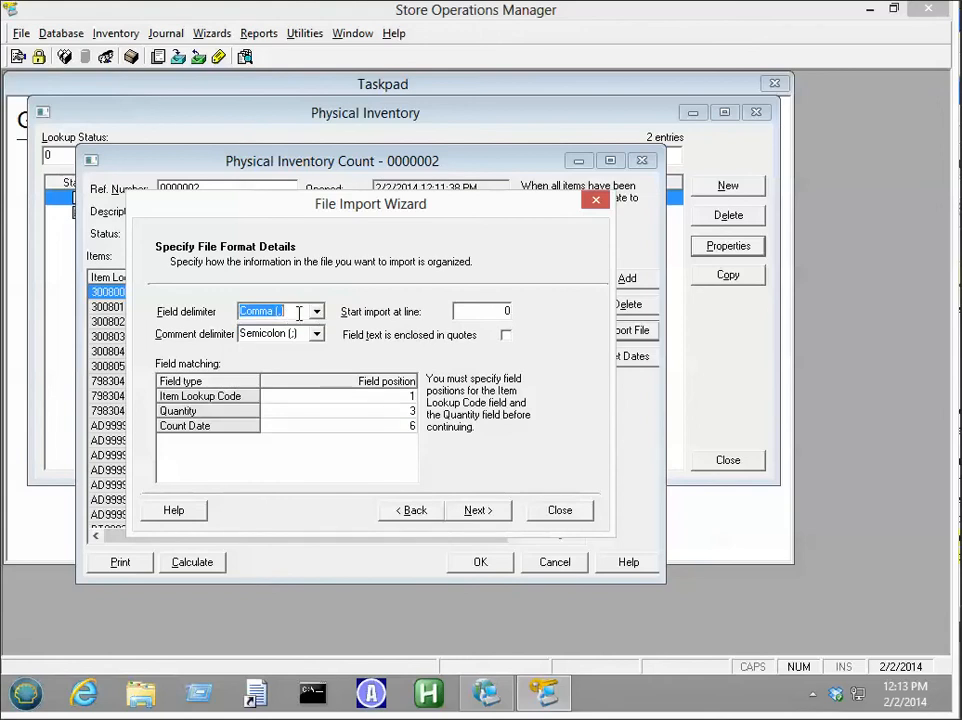
click(468, 314)
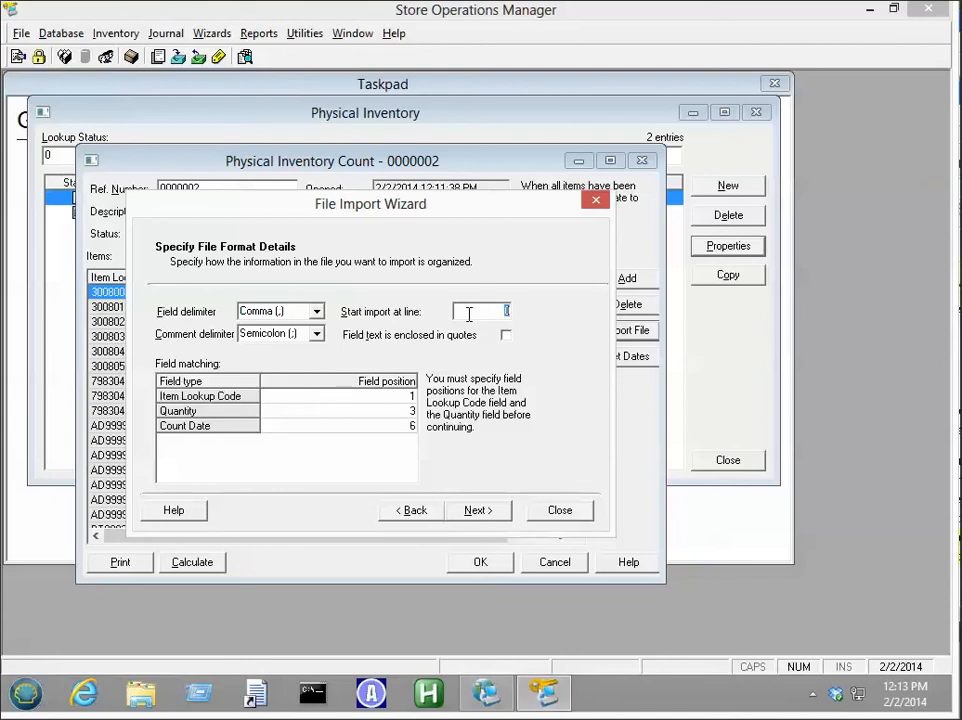
click(480, 511)
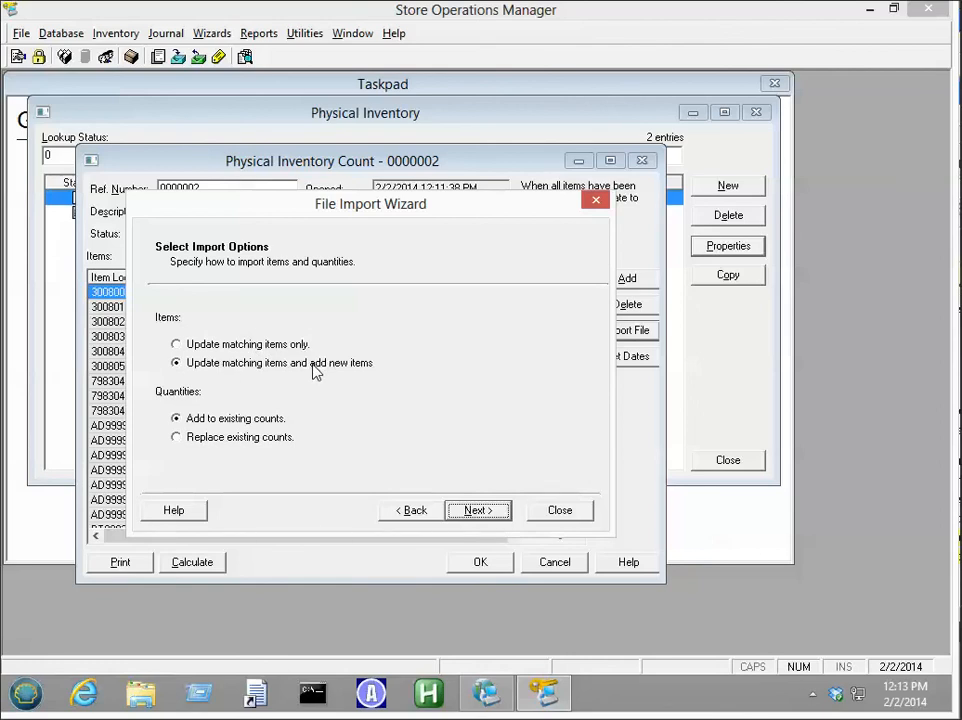
Set the import to replace existing counts and generate the preview of the import results.
click(177, 440)
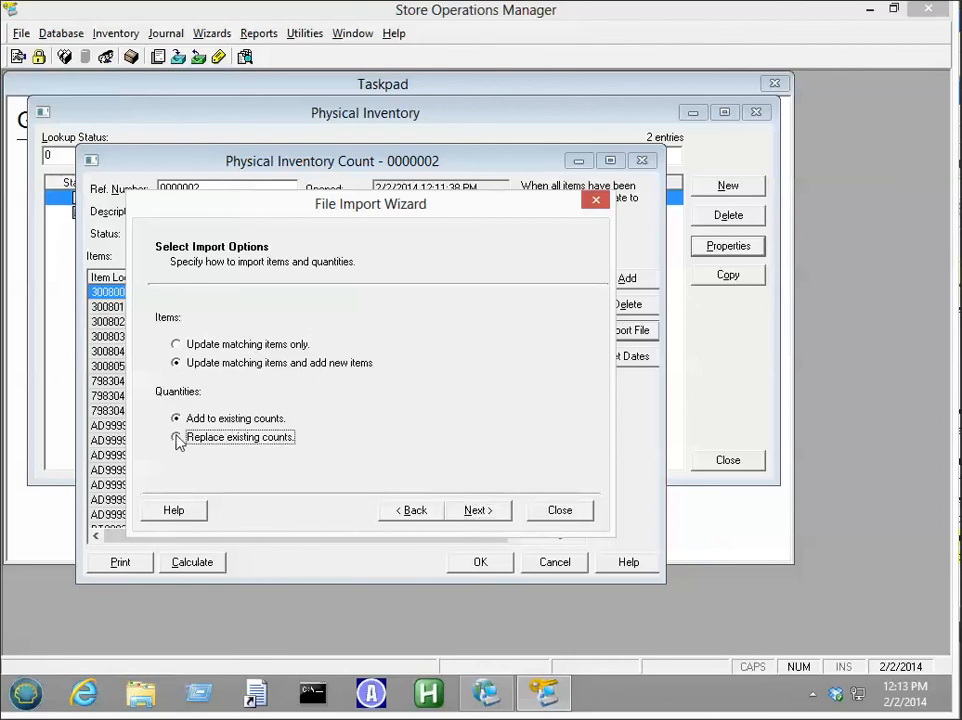
click(489, 510)
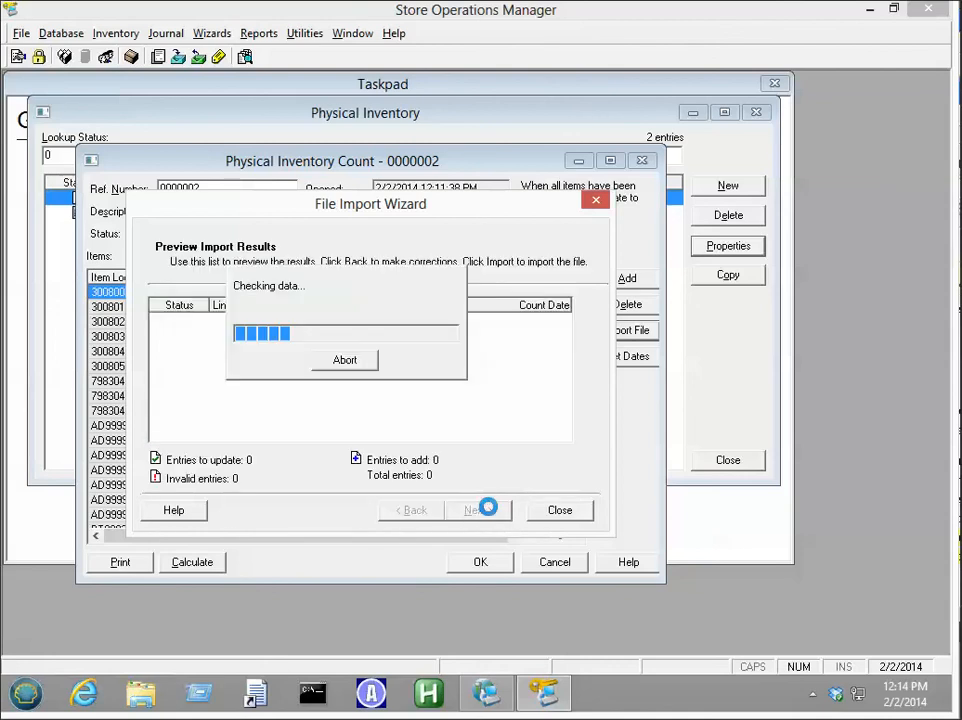